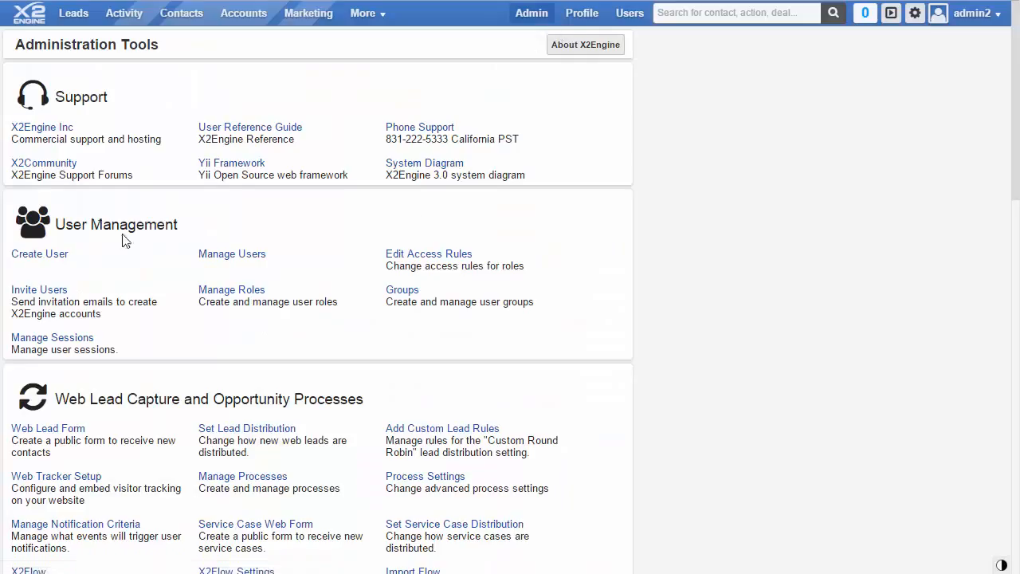
Open role management, start adding a role, and set its session timeout to 60 minutes.
left_click(252, 294)
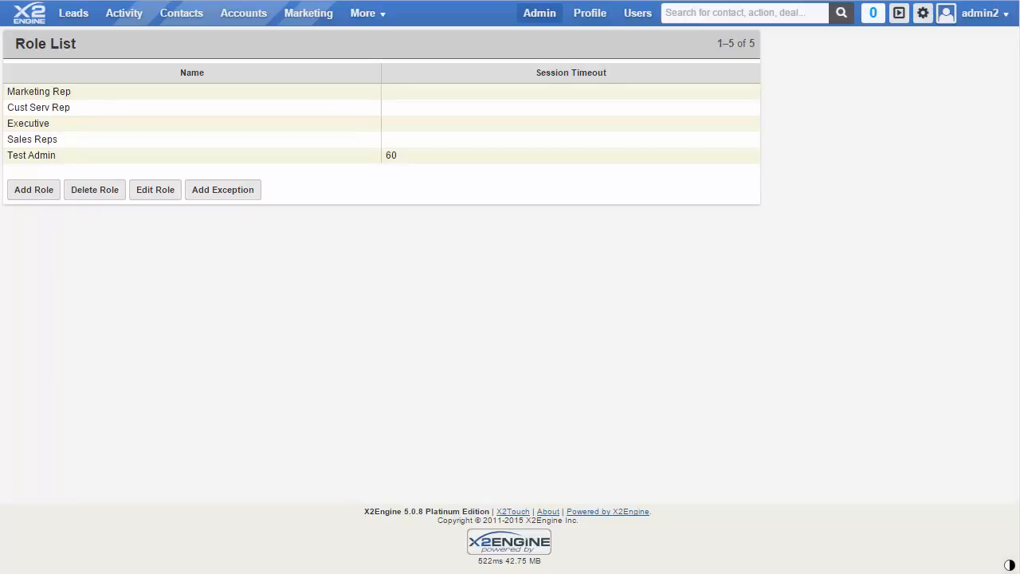
left_click(44, 190)
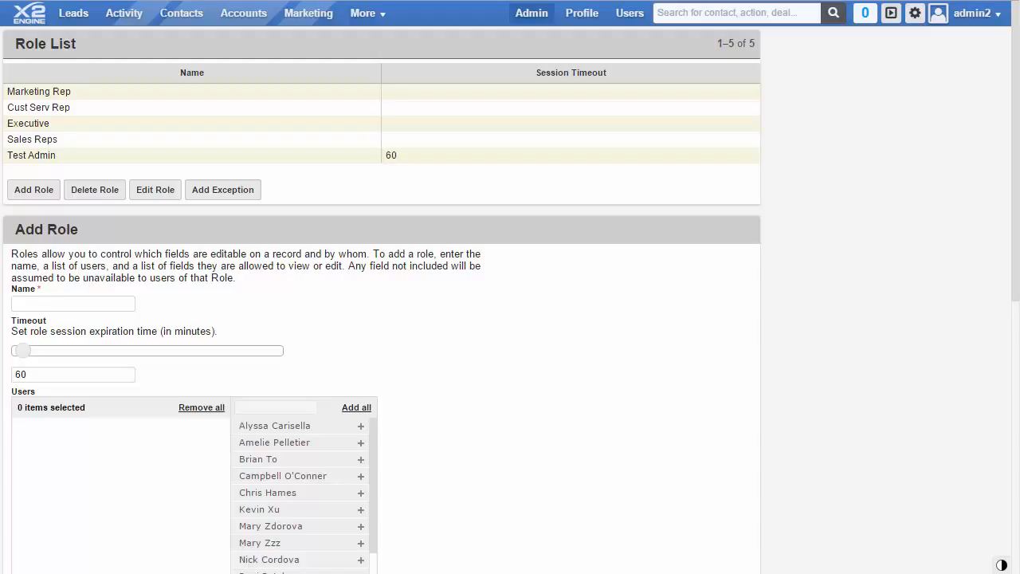
left_click_drag(23, 351, 12, 351)
mouse_move(16, 350)
left_mouse_down()
mouse_move(206, 361)
mouse_move(2, 353)
left_mouse_up()
left_click_drag(54, 373, 0, 362)
type("60")
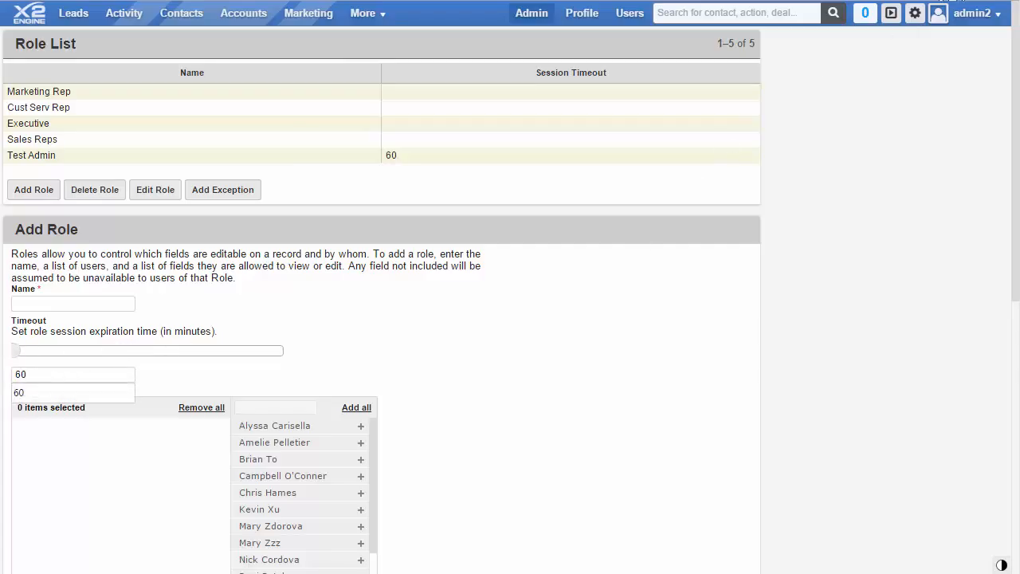
Try assigning two individual users and all users to the new role, and clear the user selection.
scroll(1009, 136, "down", 3)
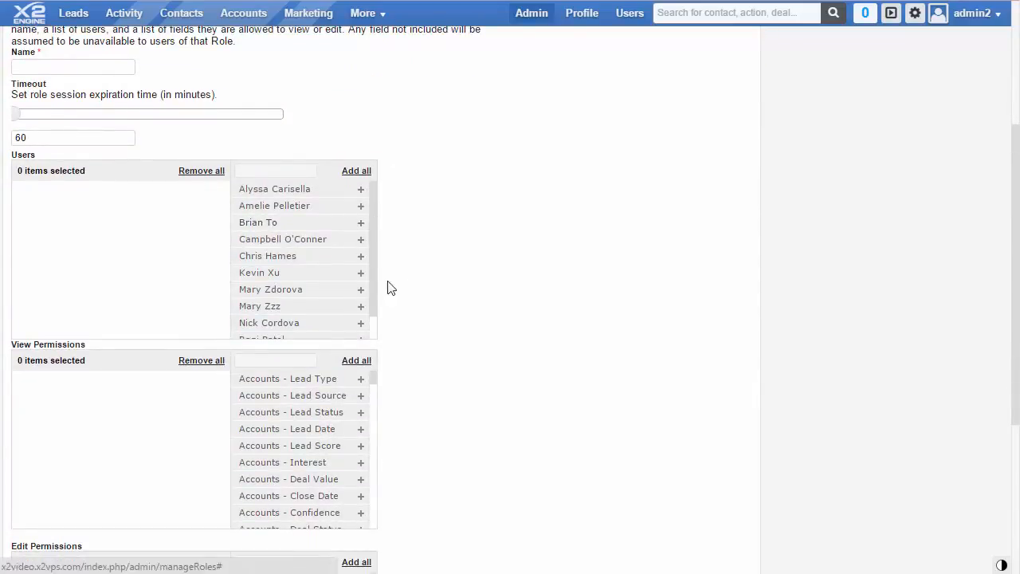
scroll(376, 307, "down", 1)
scroll(382, 295, "up", 1)
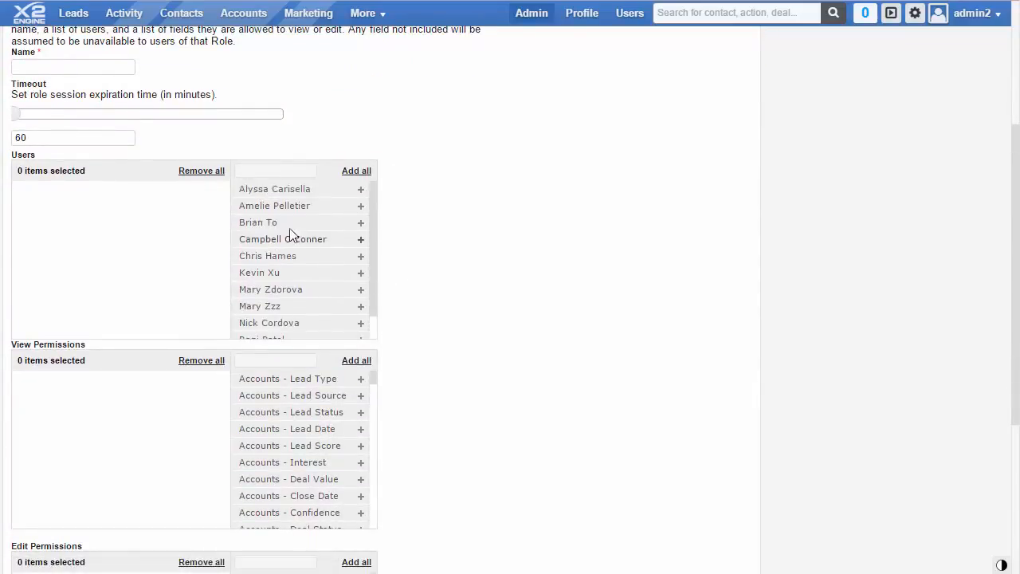
left_click_drag(289, 226, 114, 238)
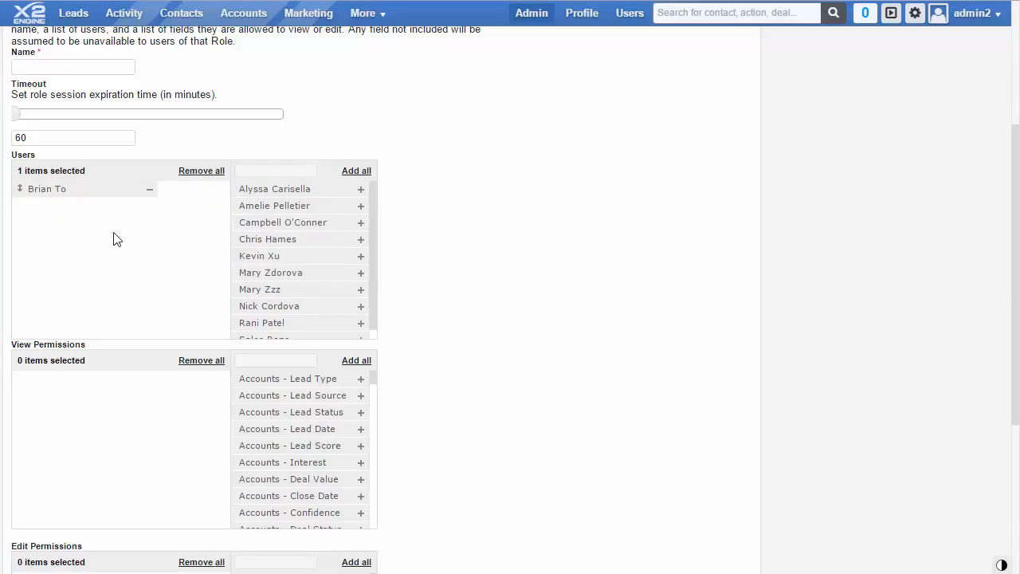
left_click(360, 240)
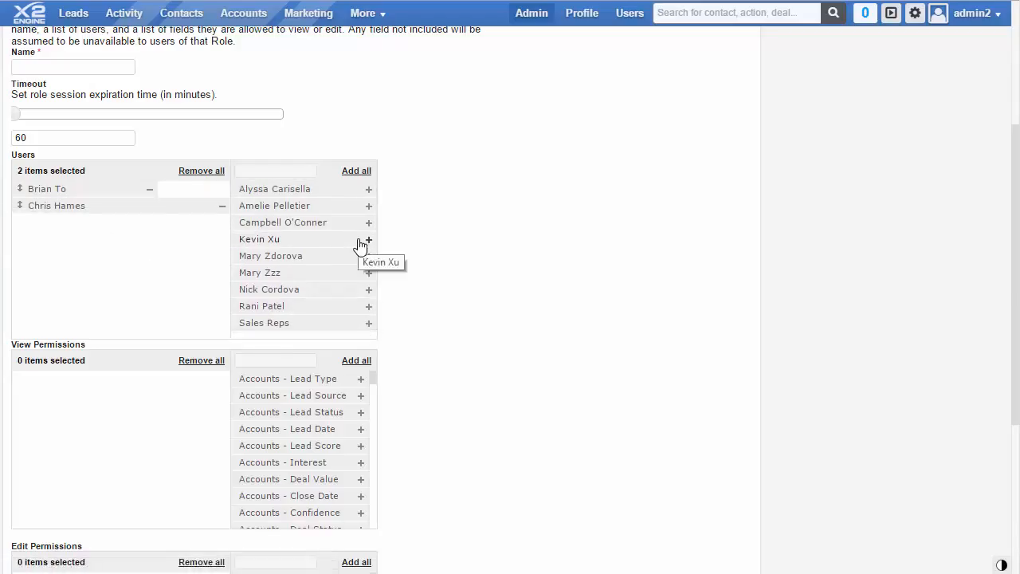
left_click(355, 172)
left_click(210, 172)
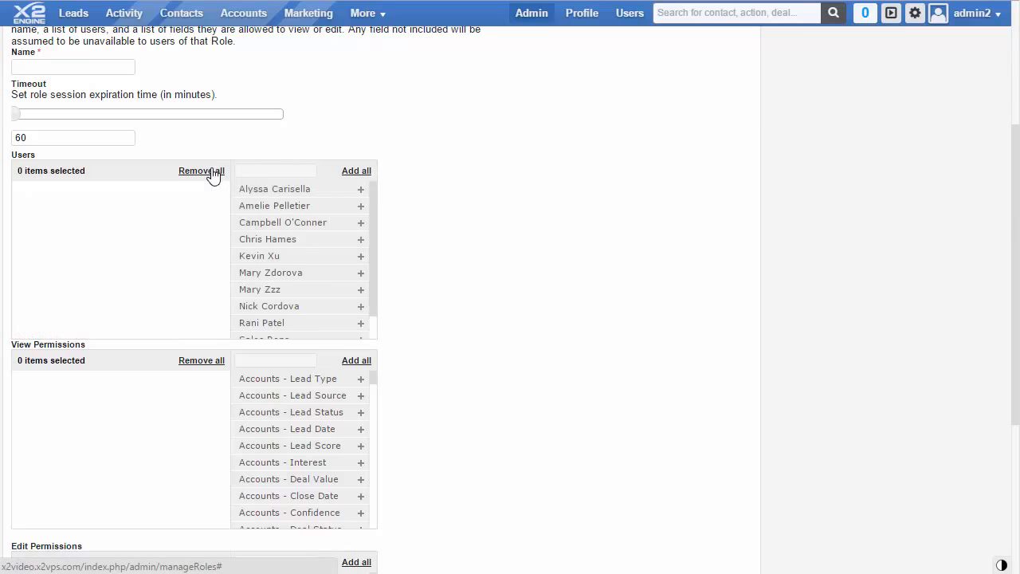
Give the new role view permissions for Accounts - Confidence, Accounts - Name and Accounts - ID, and compare the remaining fields with the module list.
scroll(303, 450, "down", 2)
scroll(382, 319, "down", 3)
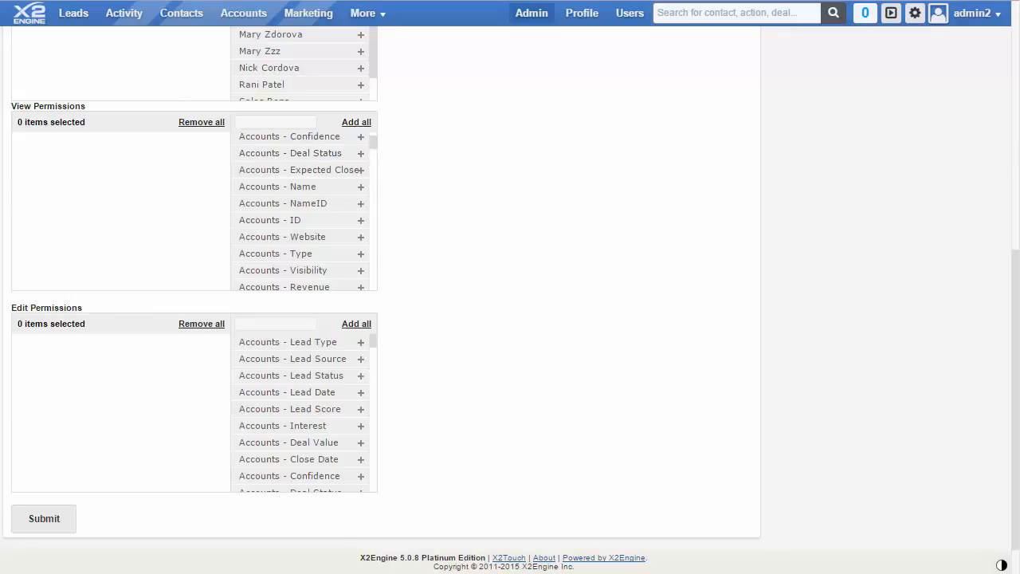
left_click_drag(316, 138, 160, 164)
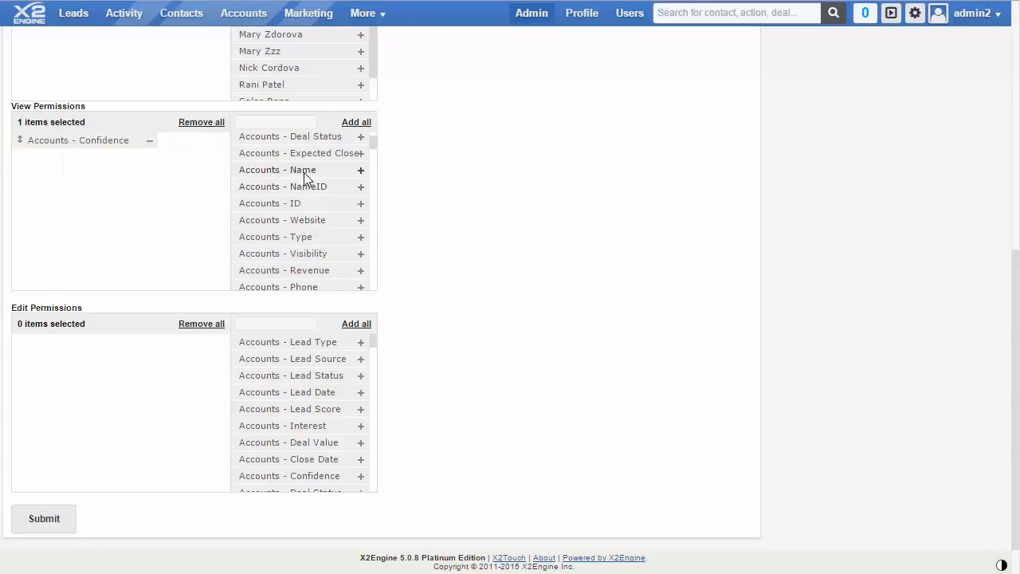
left_click_drag(305, 173, 155, 203)
left_click_drag(316, 188, 137, 205)
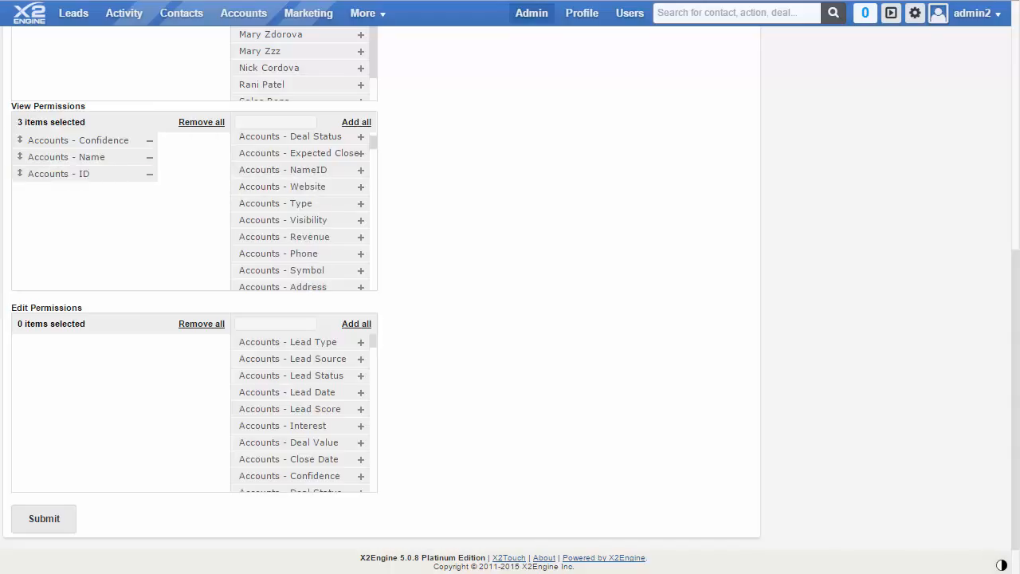
scroll(303, 211, "up", 2)
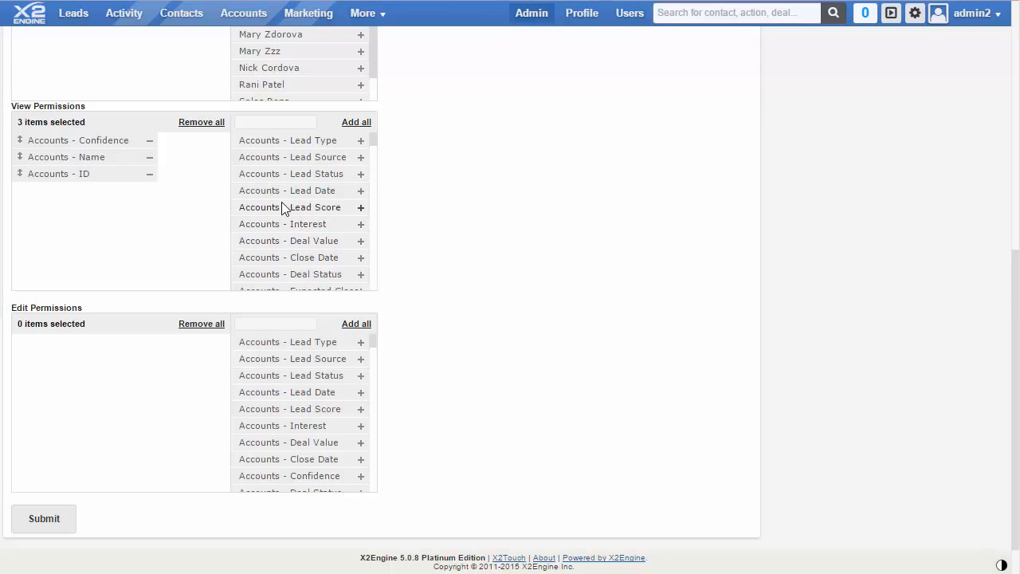
left_click_drag(372, 141, 399, 279)
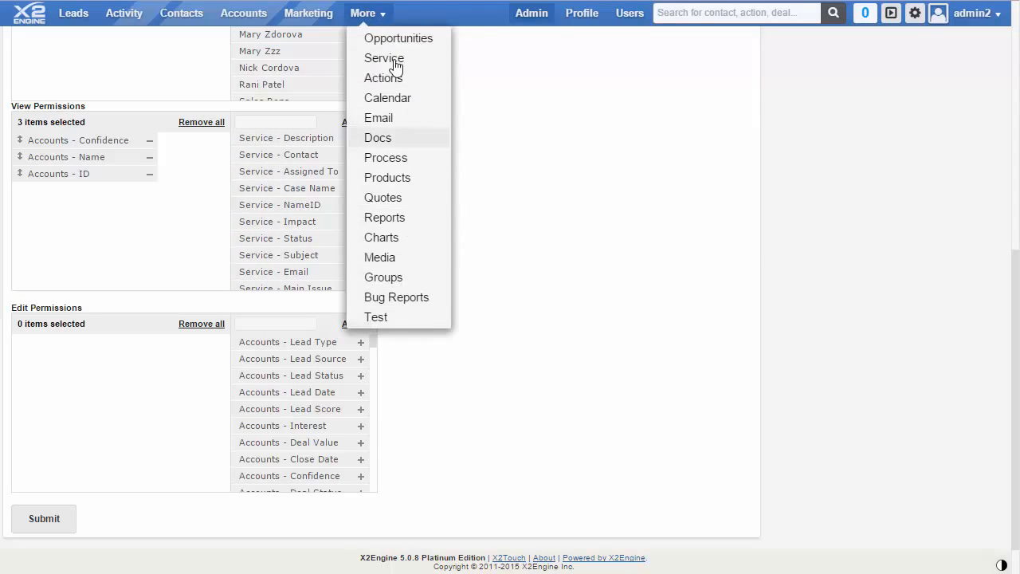
left_click(387, 16)
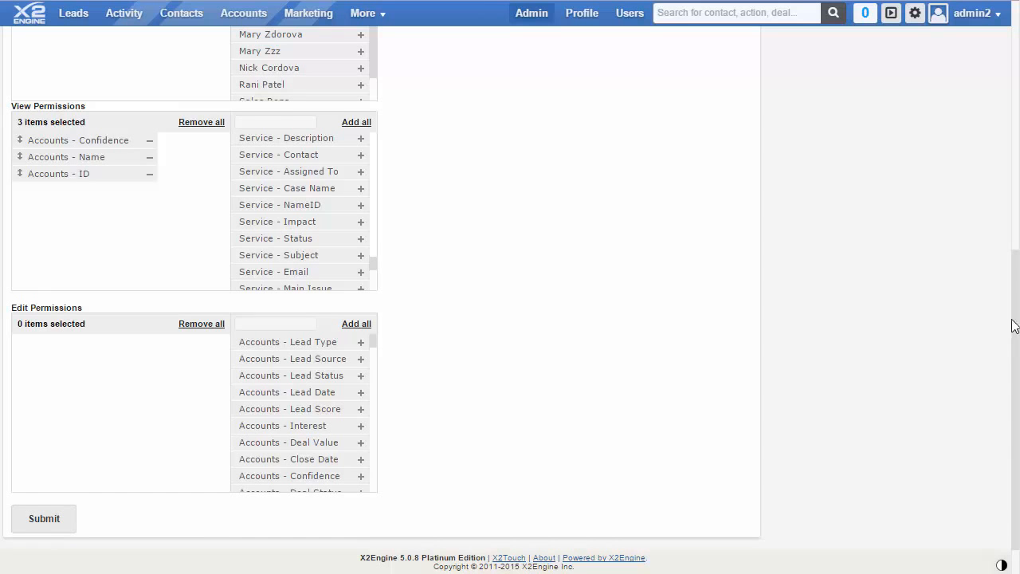
Open the role deletion form and look through the roles that can be deleted.
left_click_drag(1013, 321, 1017, 52)
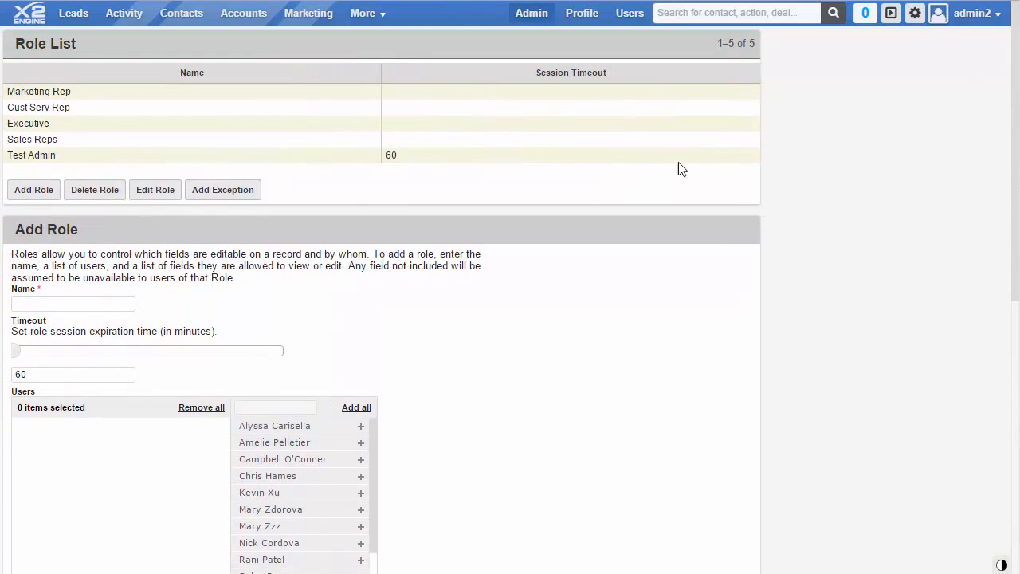
left_click(91, 197)
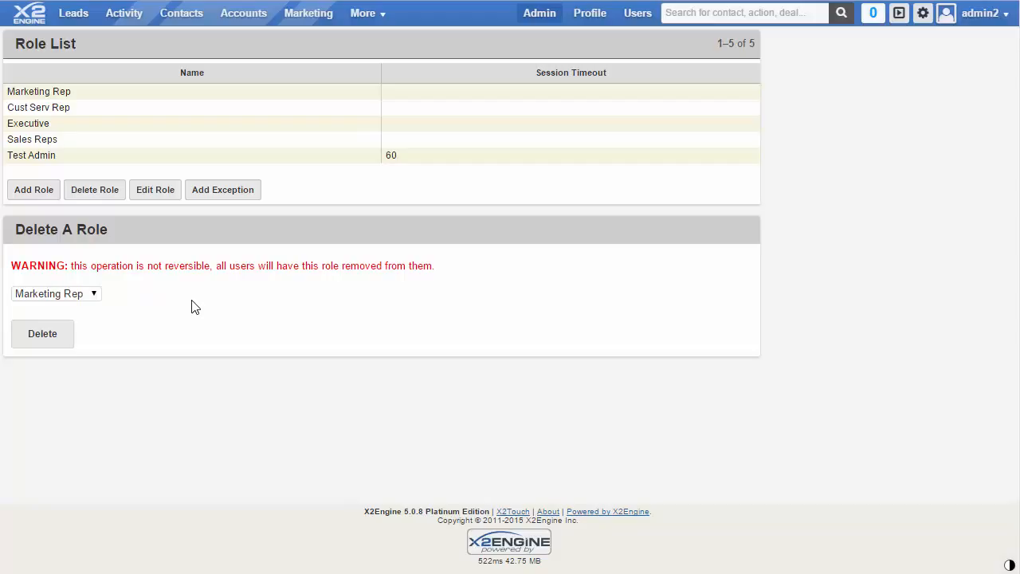
left_click(97, 296)
left_click(98, 306)
Open the Executive role for editing and review its assigned users, view permissions and edit permissions.
left_click(157, 193)
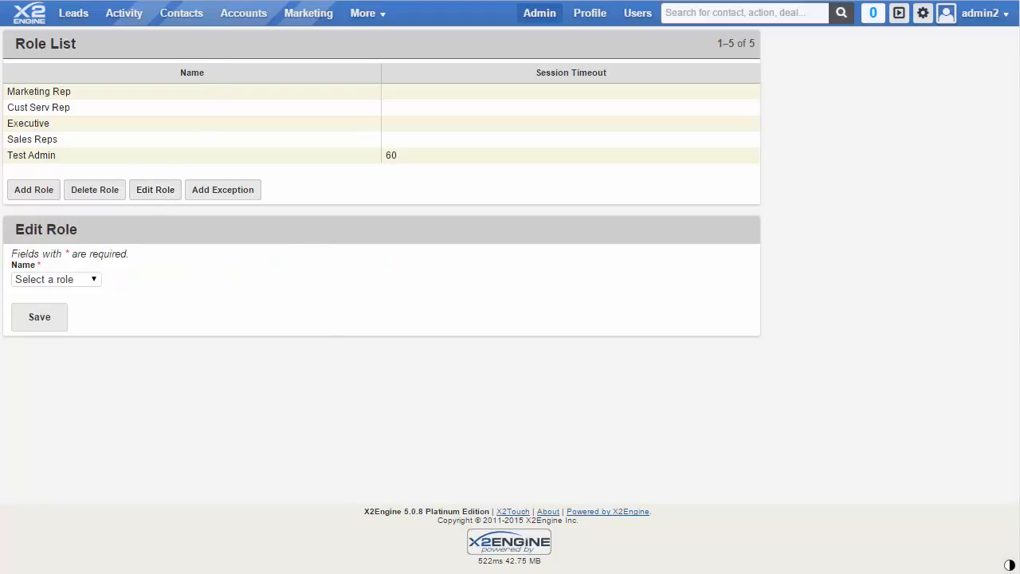
left_click(92, 281)
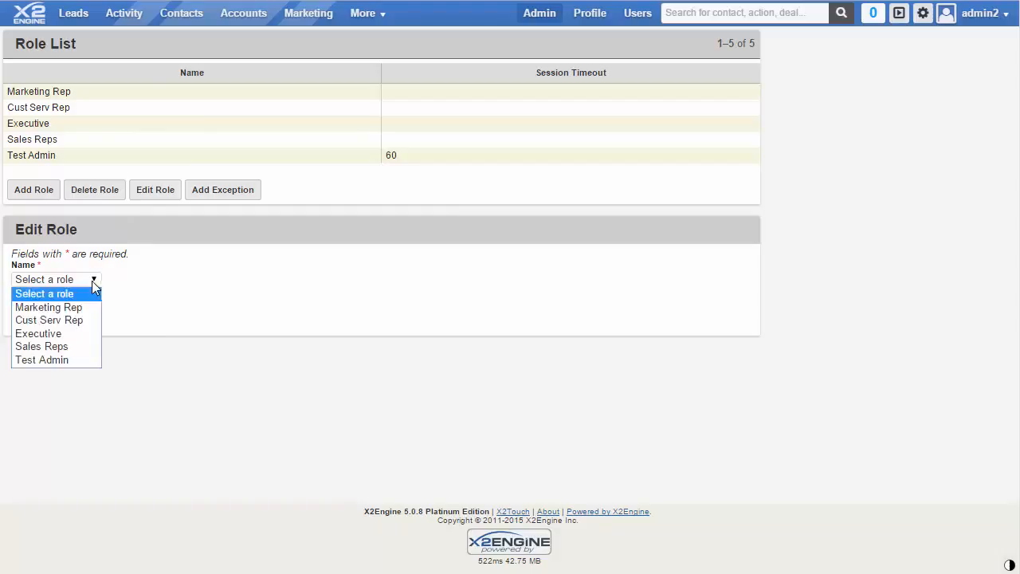
left_click(72, 333)
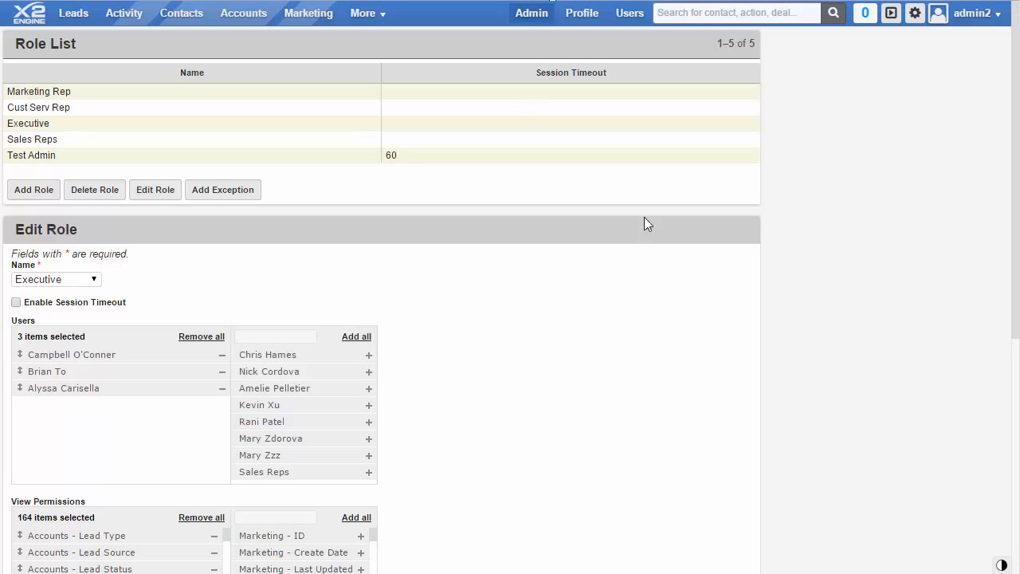
scroll(1016, 167, "down", 1)
scroll(383, 319, "down", 1)
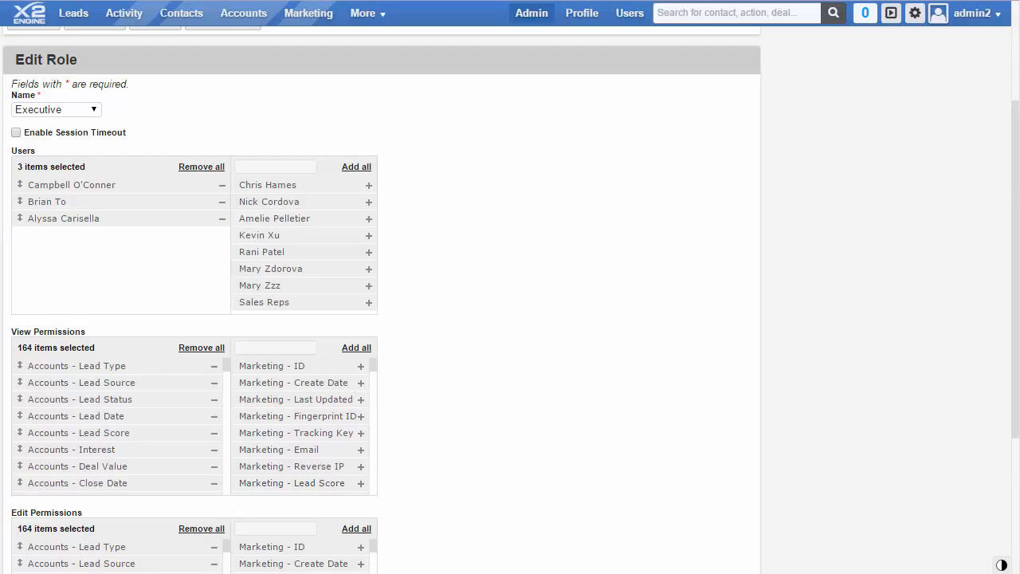
left_click_drag(1013, 196, 1018, 333)
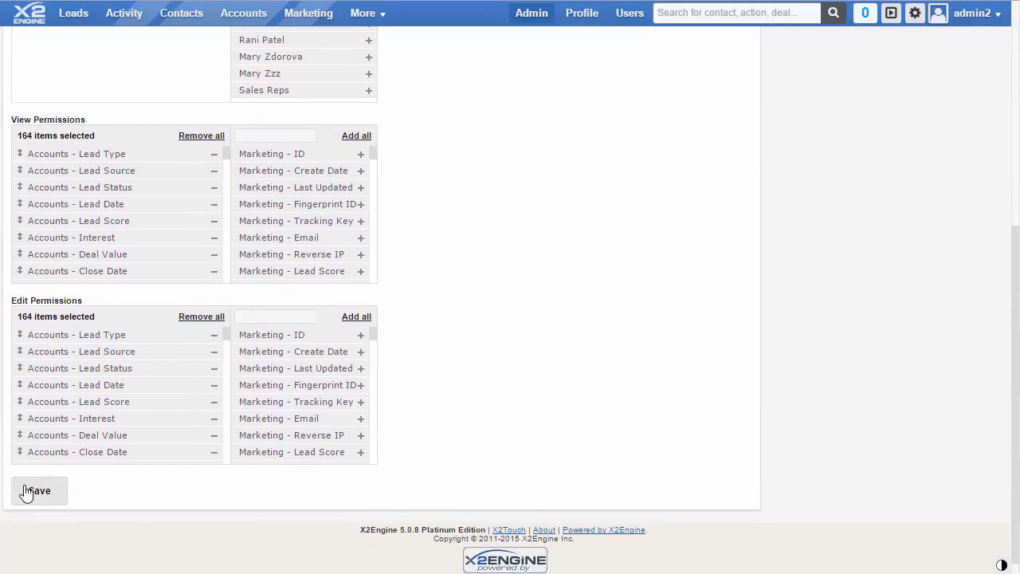
left_click(27, 491)
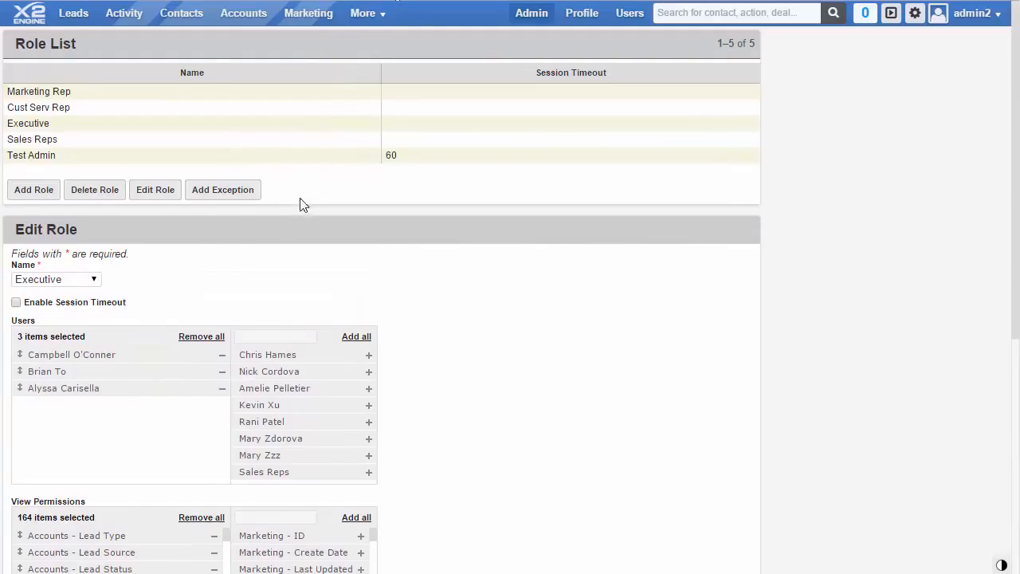
Set up a role exception for the Executive role at the Lead stage of the General Sales process.
left_click(251, 191)
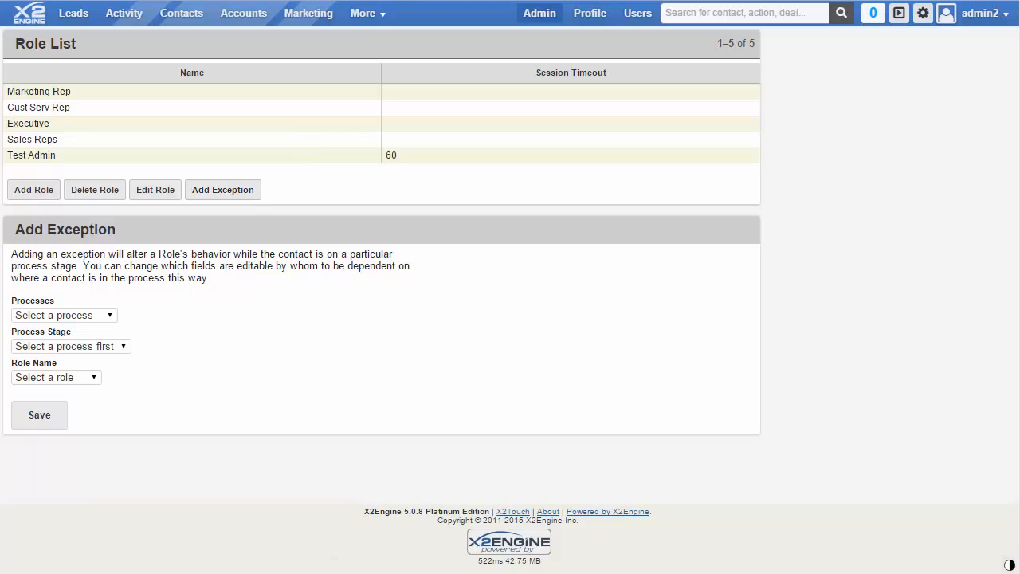
left_click(70, 381)
left_click(53, 431)
left_click(102, 315)
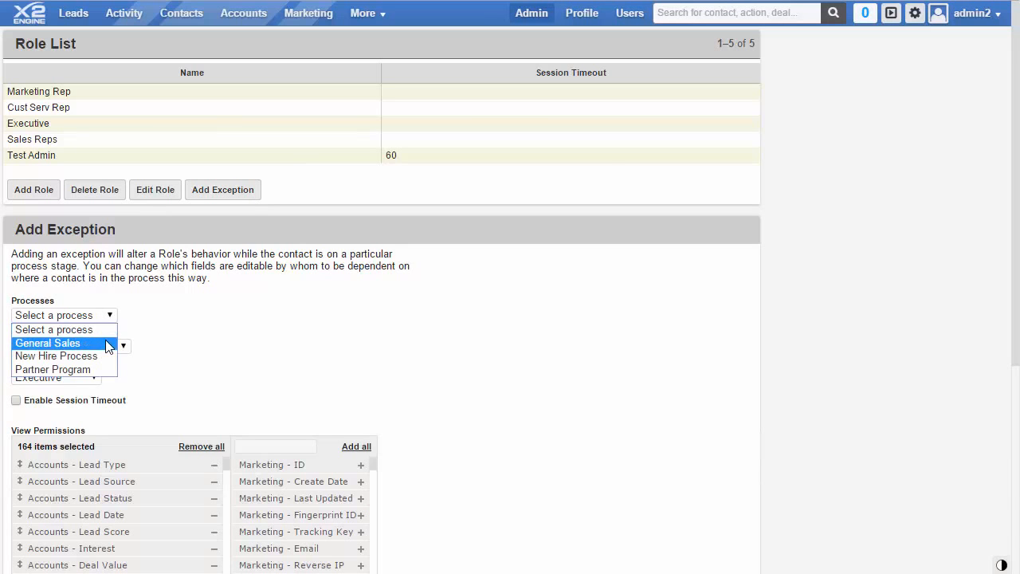
left_click(105, 343)
left_click(68, 347)
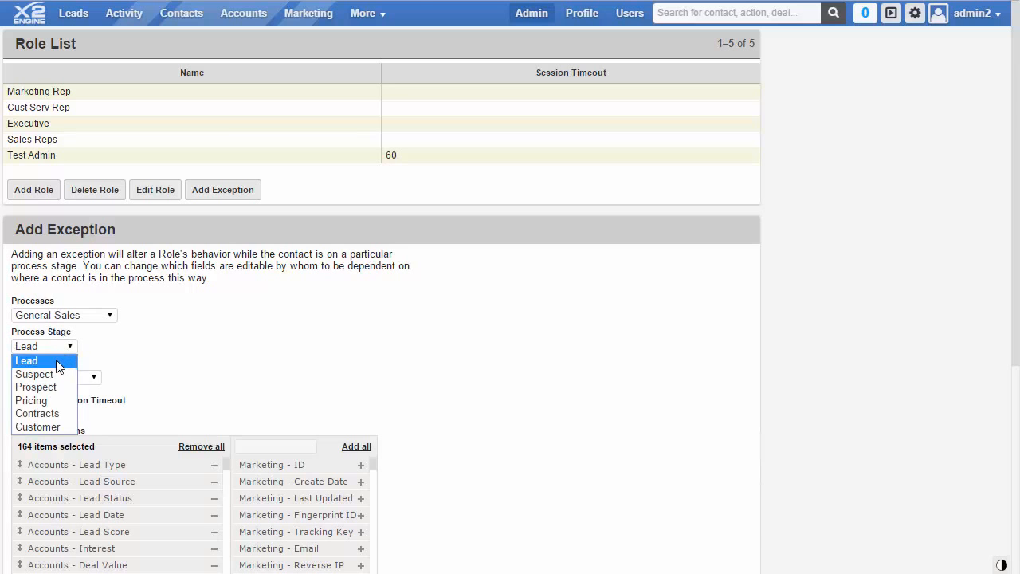
left_click(57, 366)
left_click_drag(1017, 20, 1016, 240)
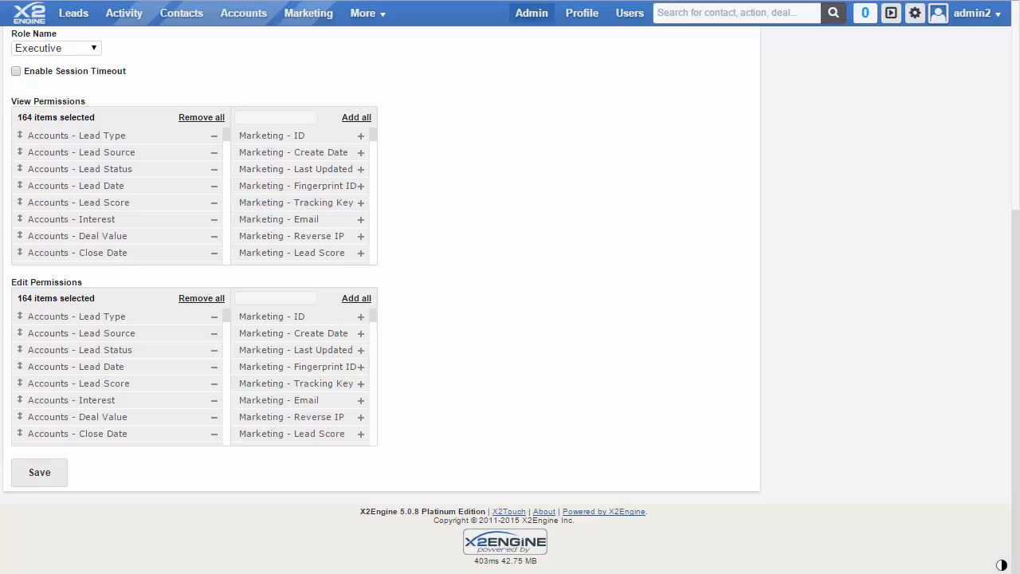
Open the access rules in the administration tools and load the Marketing Rep role for editing.
left_click(536, 14)
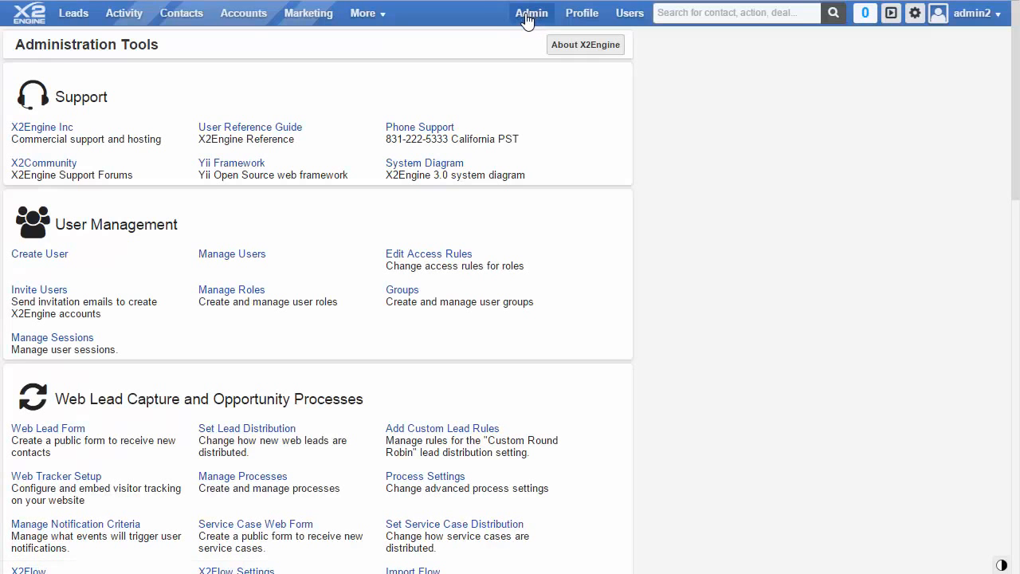
left_click(468, 255)
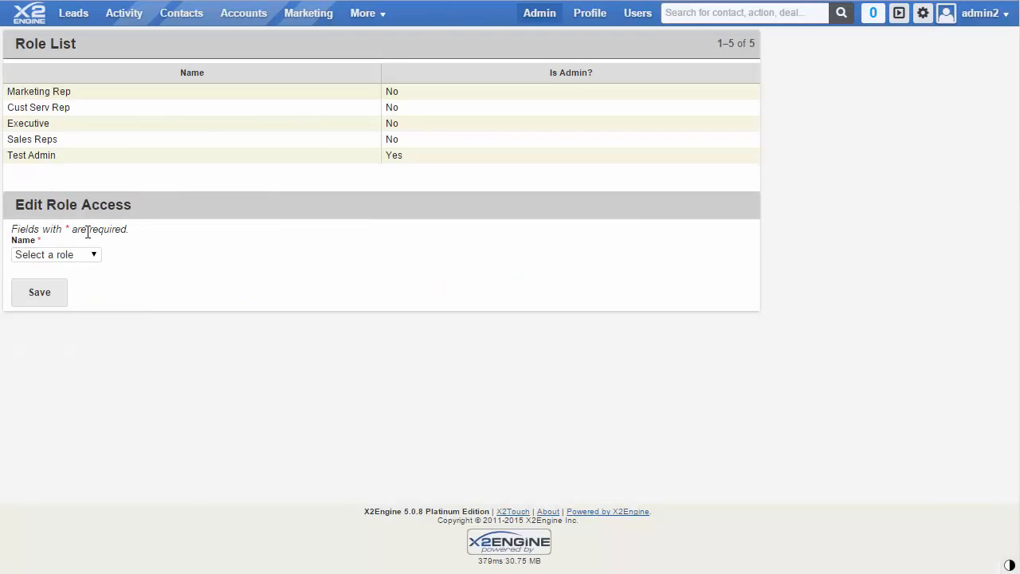
left_click(80, 254)
left_click(64, 295)
Grant the Marketing Rep role update access to the Products module and view access to the Users module.
left_click_drag(1016, 175, 1011, 271)
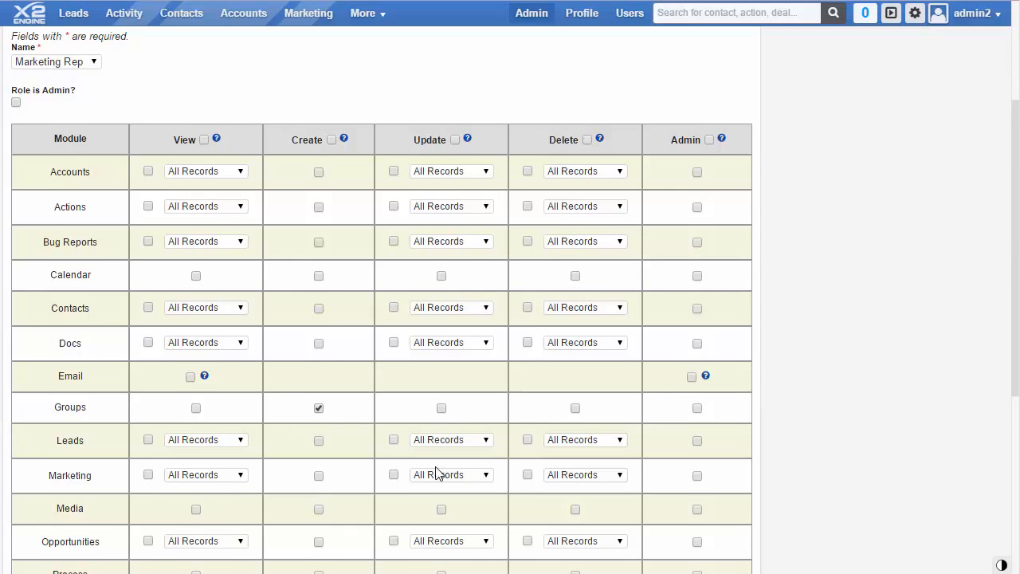
scroll(466, 446, "down", 2)
left_click(393, 498)
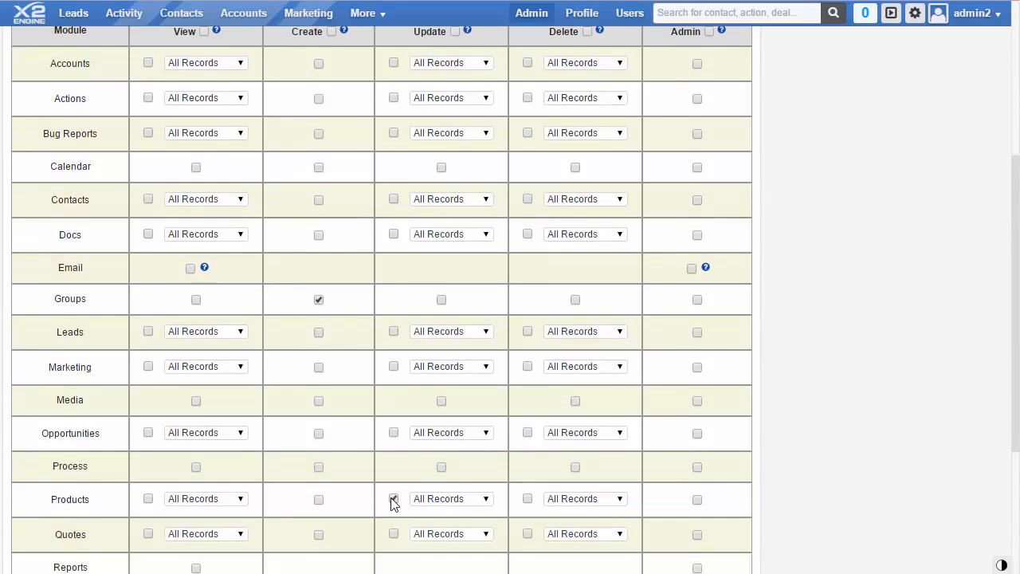
left_click_drag(1015, 309, 1014, 385)
left_click(196, 525)
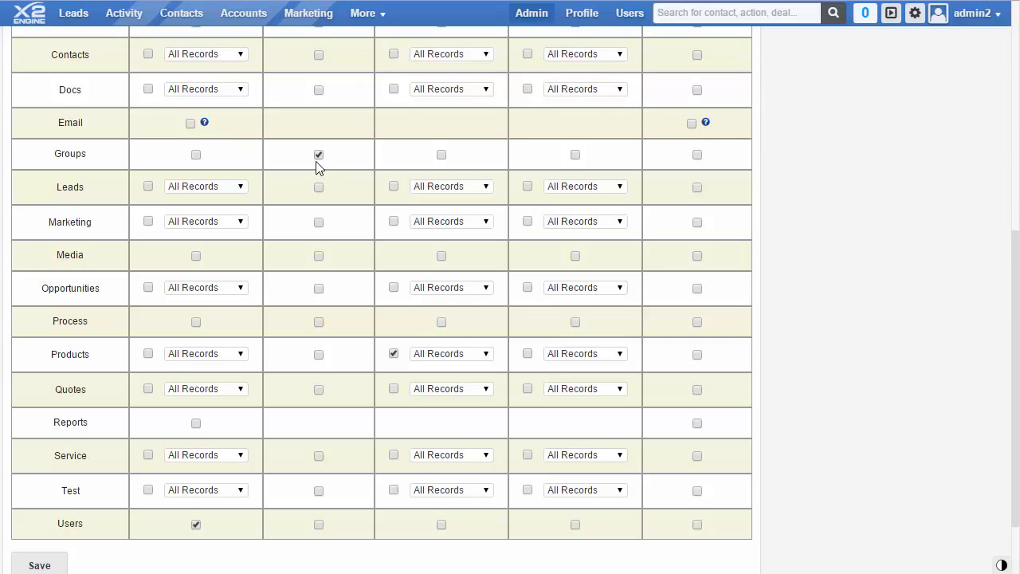
Limit the role's Products update access to Only Assigned and grant view access to all Accounts records.
left_click(425, 355)
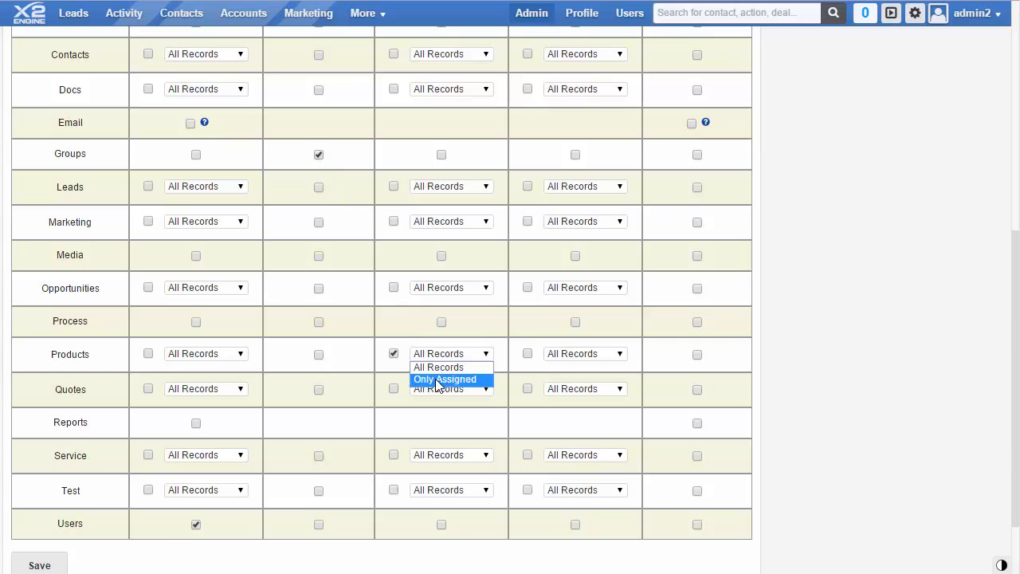
left_click(439, 380)
left_click_drag(1014, 433, 1011, 332)
left_click(150, 110)
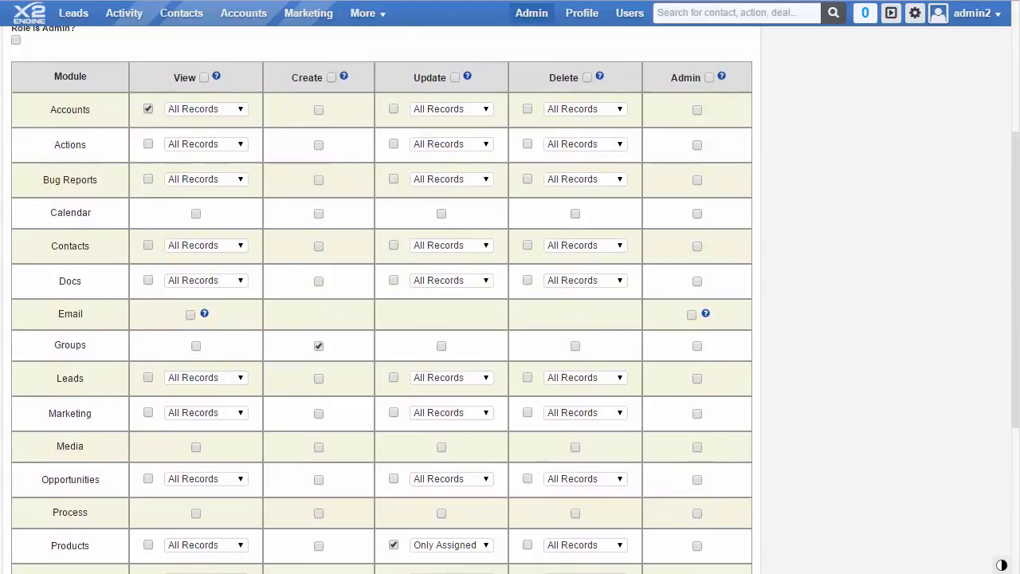